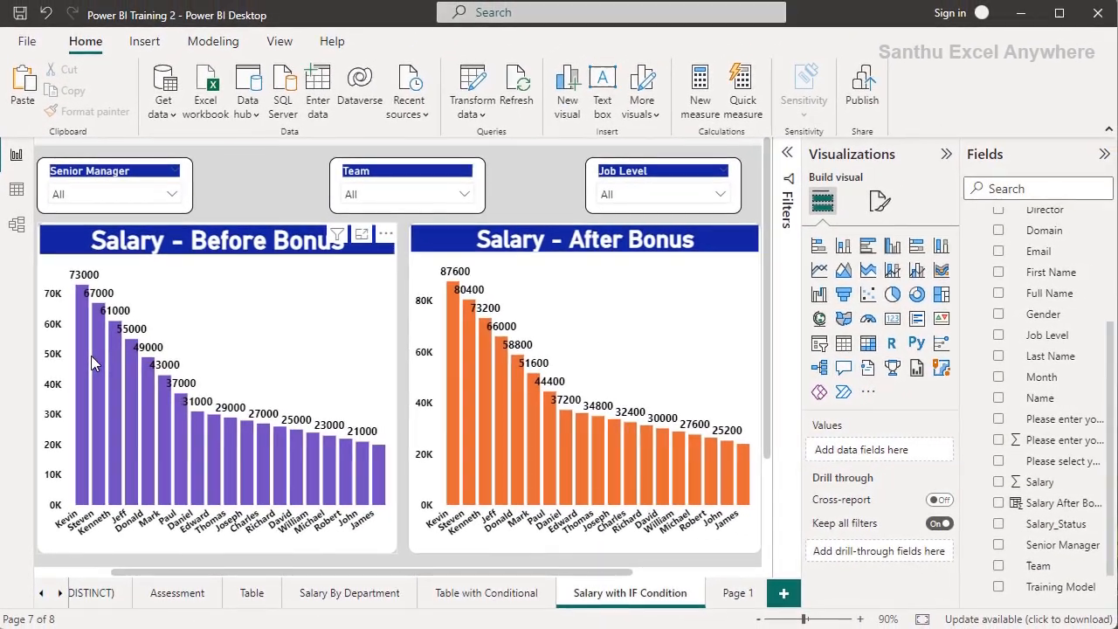
# Step: Filter the salary charts on the Salary with IF Condition page to Team 2 to examine how many employees they list
pyautogui.click(401, 196)
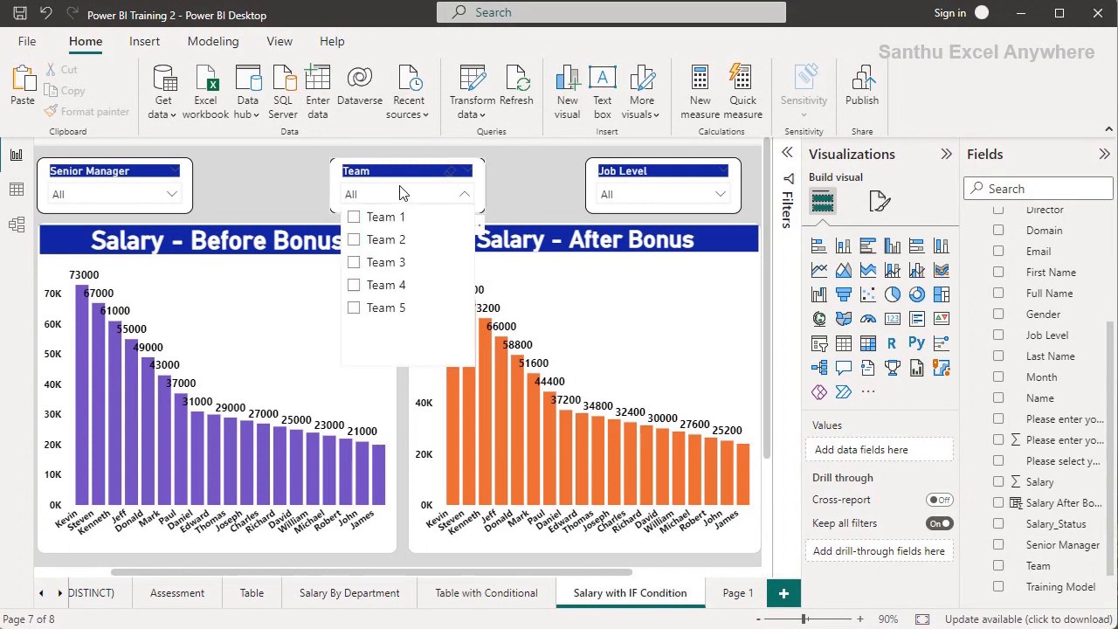
pyautogui.click(355, 241)
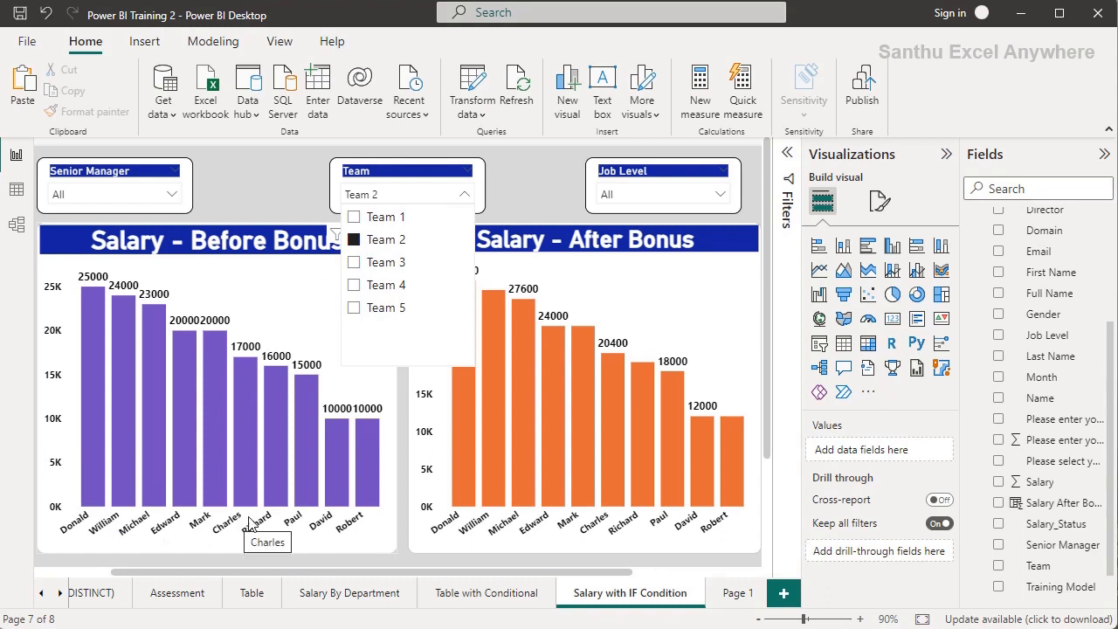
pyautogui.click(260, 174)
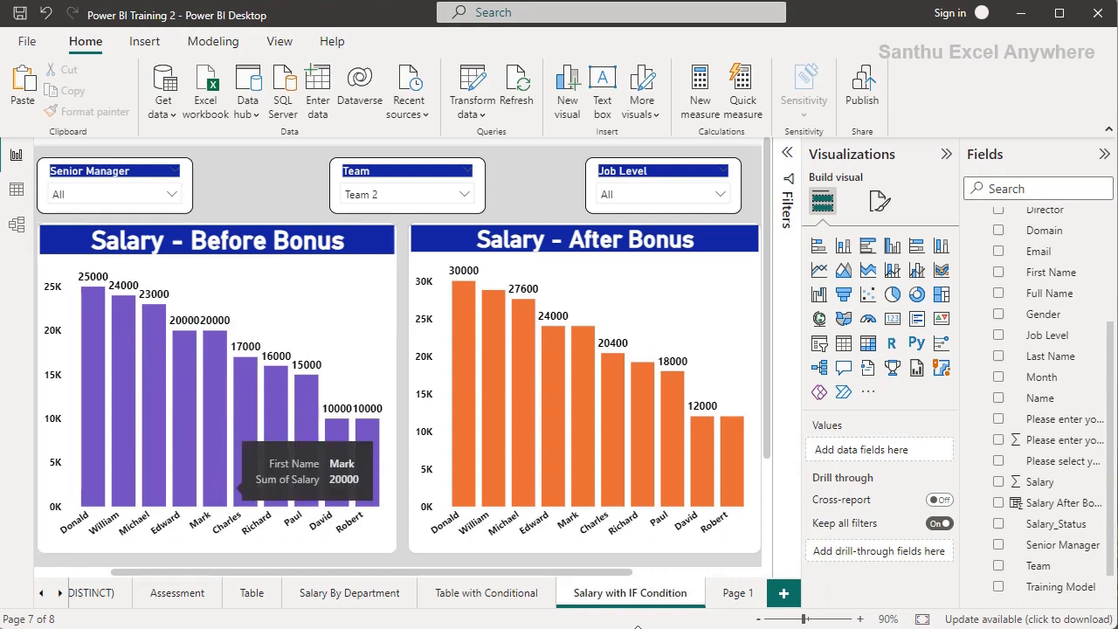
# Step: On Page 1, examine the before and after bonus salary charts with the Team slicer set to Team 2, then Team 4
pyautogui.click(734, 598)
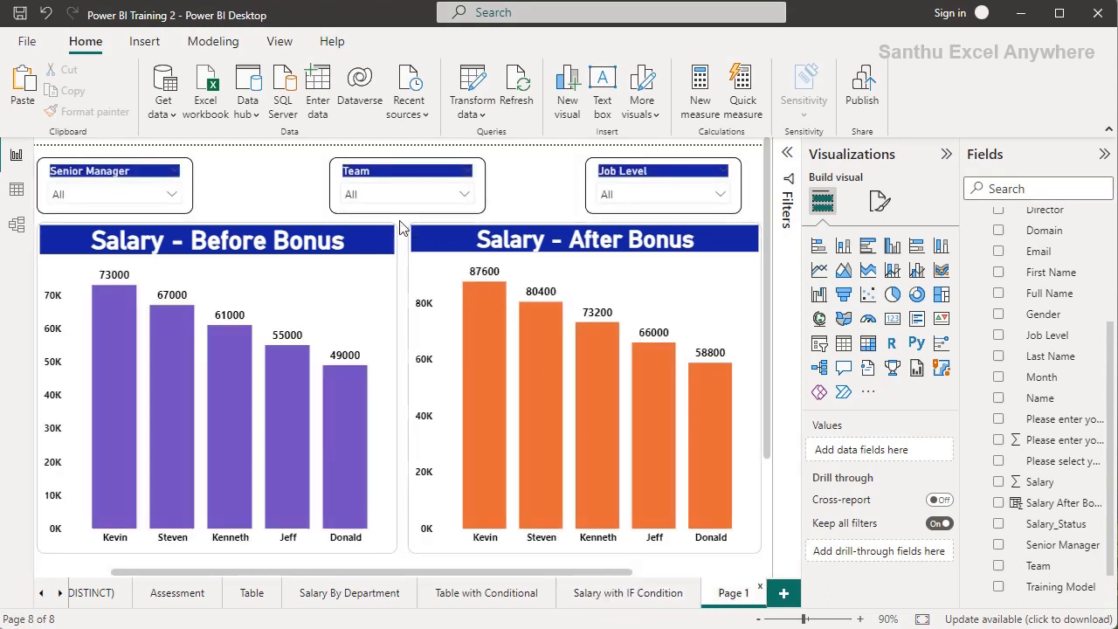
pyautogui.click(377, 196)
pyautogui.click(354, 240)
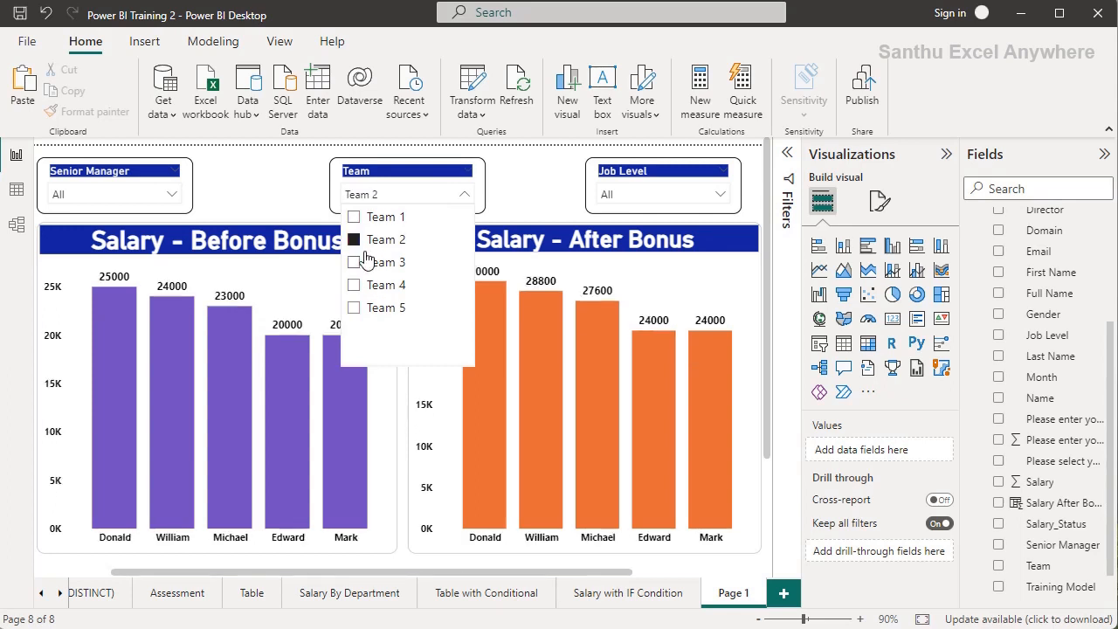
pyautogui.click(271, 203)
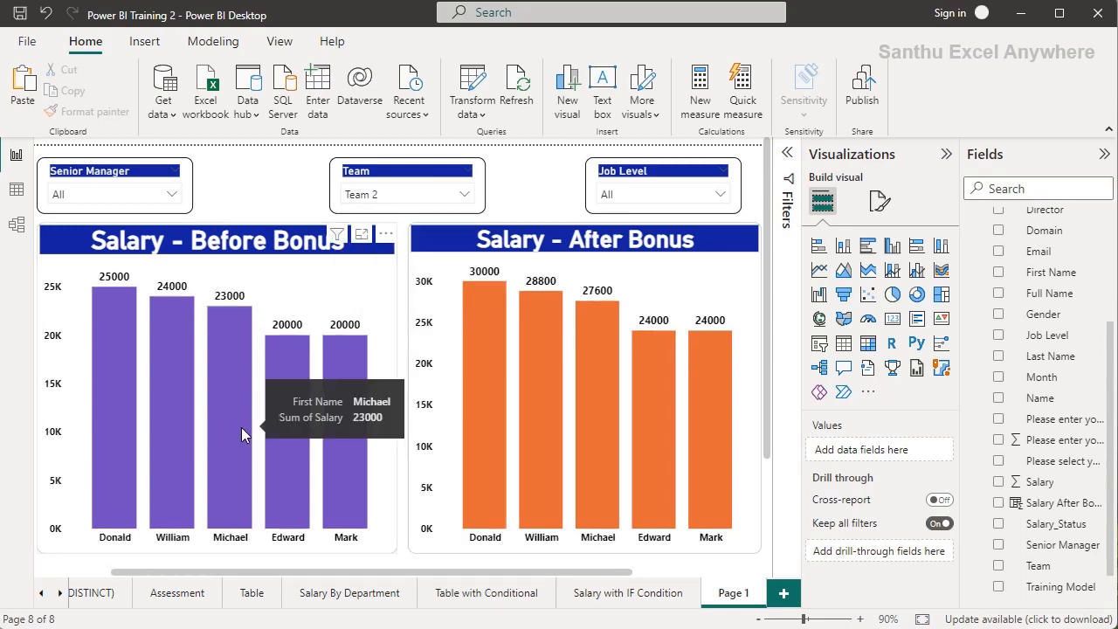
pyautogui.click(407, 194)
pyautogui.click(353, 284)
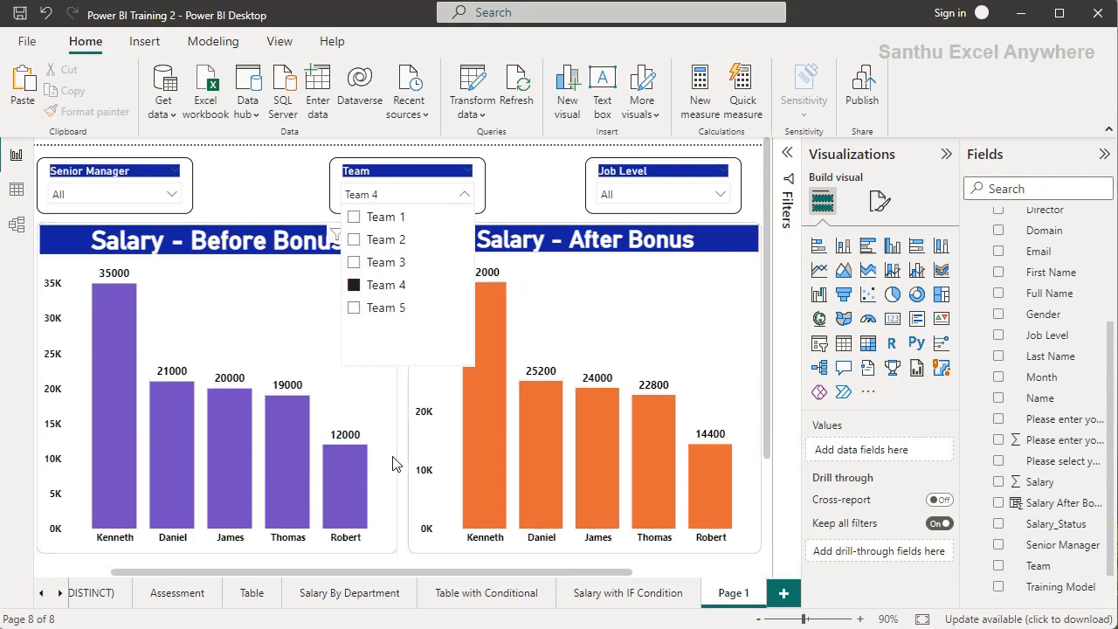
pyautogui.click(252, 198)
# Step: On the Salary with IF Condition page, add Full Name as a visual-level filter on the Salary - Before Bonus chart
pyautogui.click(609, 598)
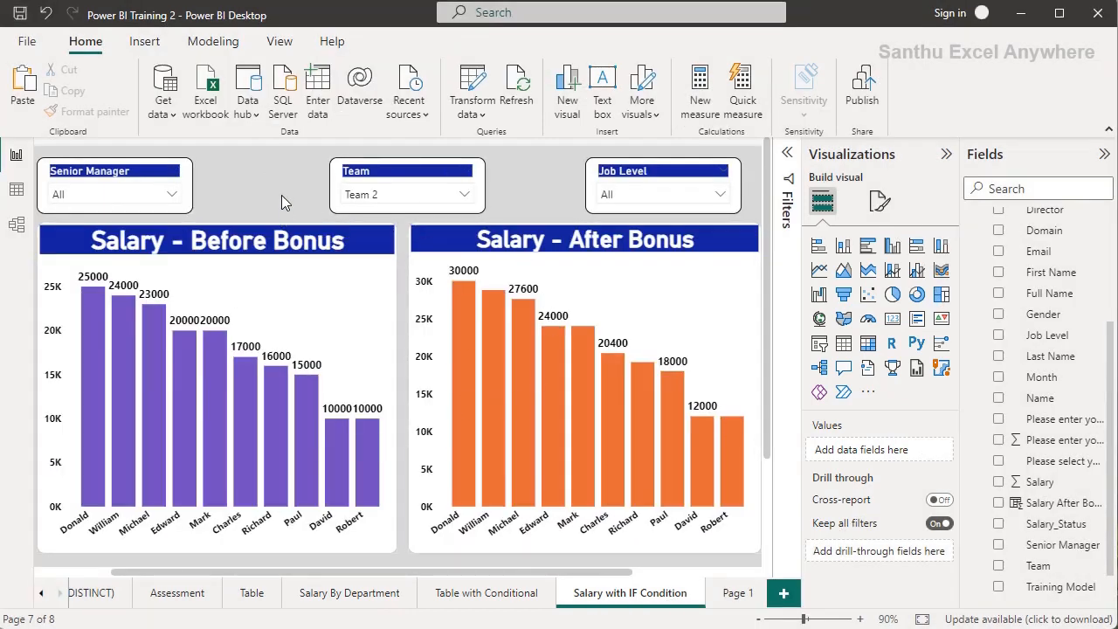
pyautogui.click(789, 154)
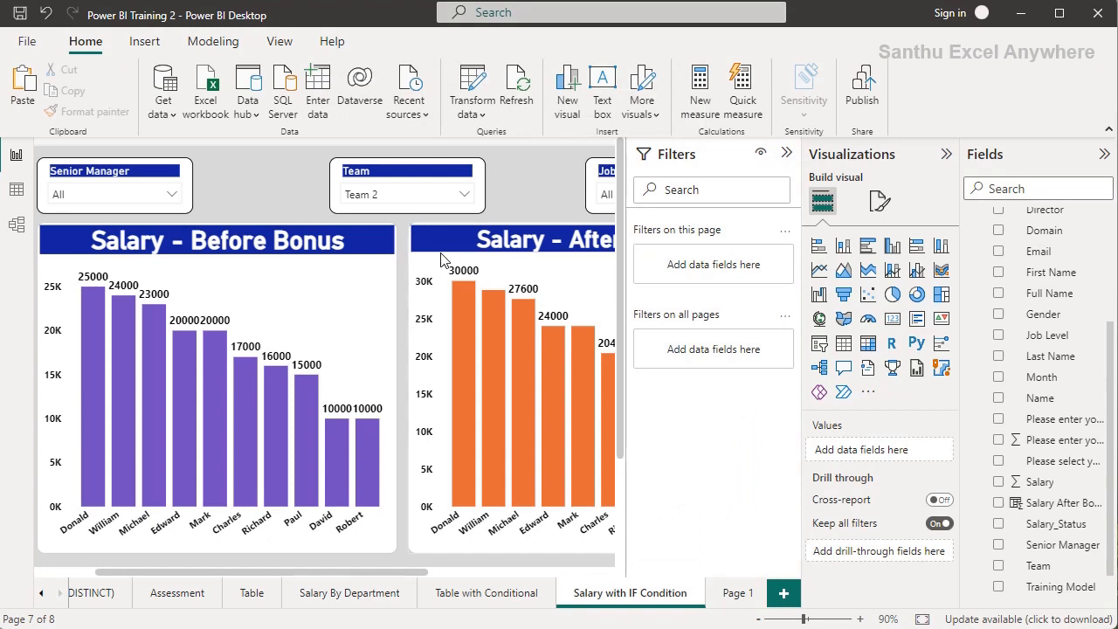
pyautogui.click(48, 263)
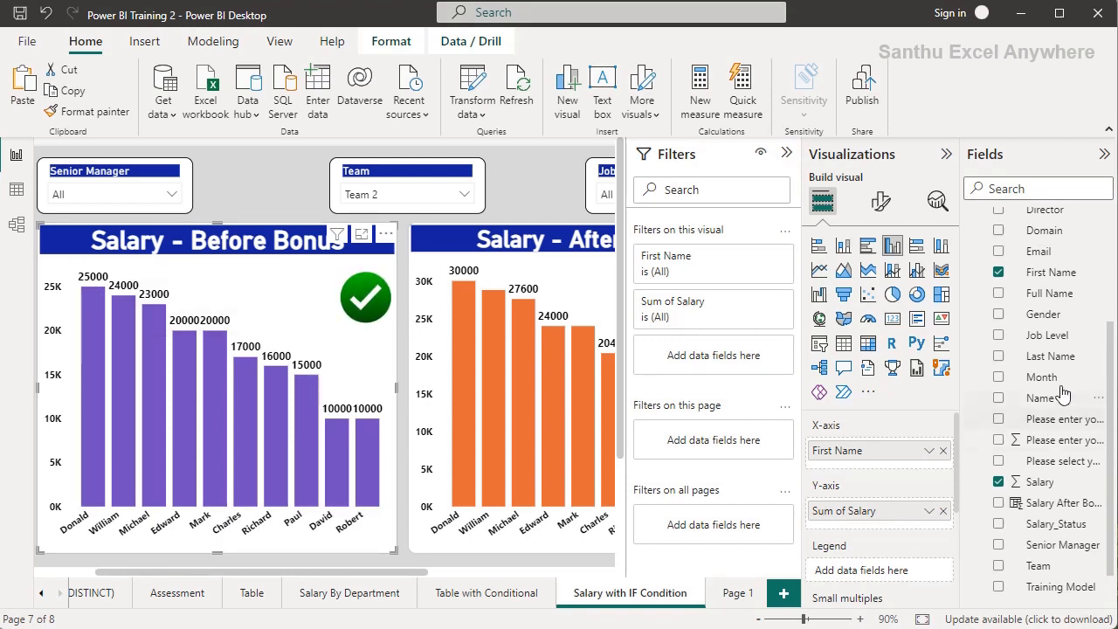
pyautogui.scroll(2, 1050, 392)
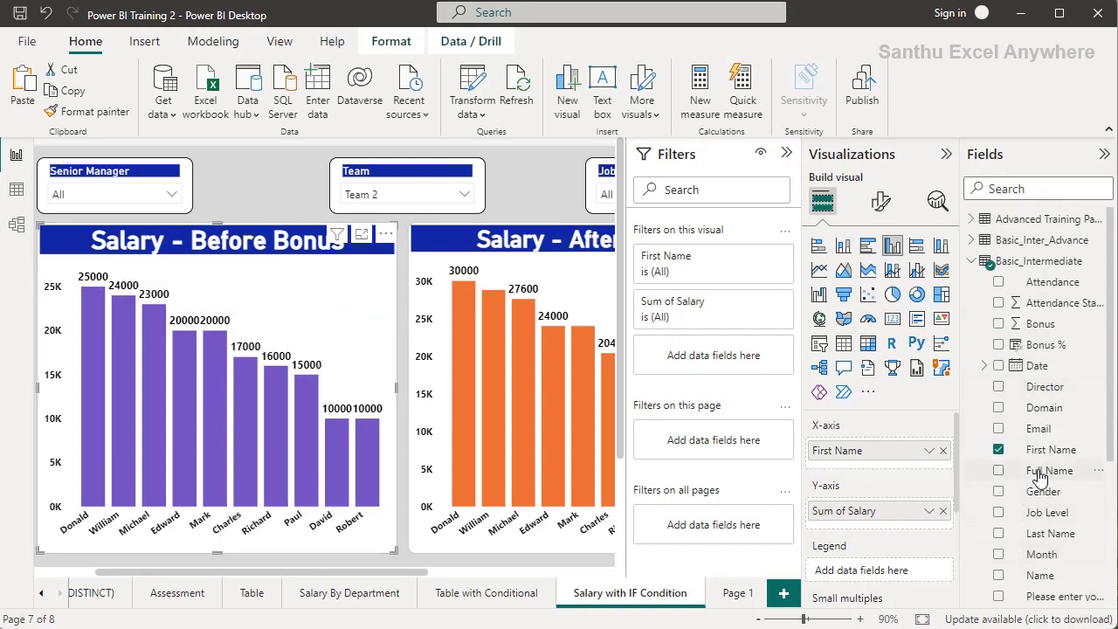
pyautogui.moveTo(1037, 476); pyautogui.dragTo(714, 369)
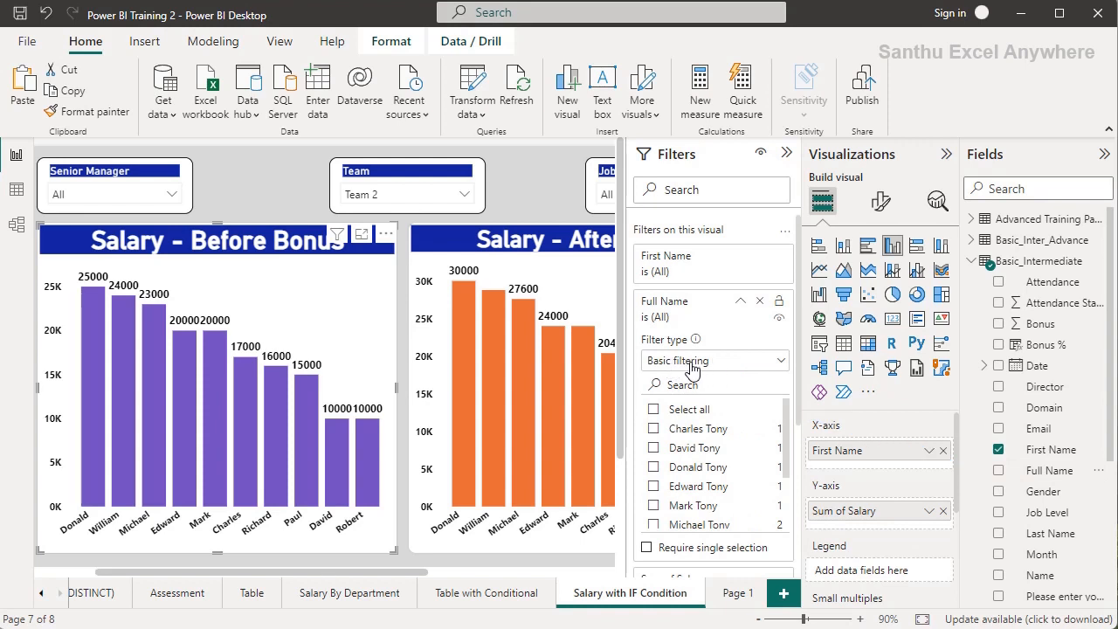
# Step: Set the Full Name filter to Top N, showing the top 5 by Sum of Salary, and apply it
pyautogui.click(693, 366)
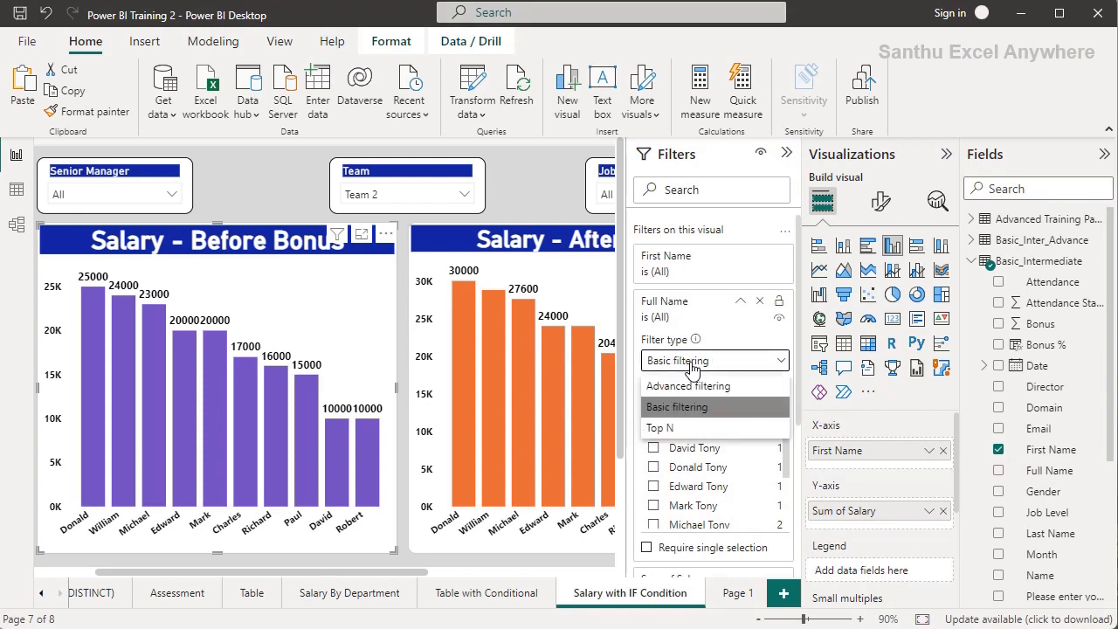
pyautogui.click(678, 435)
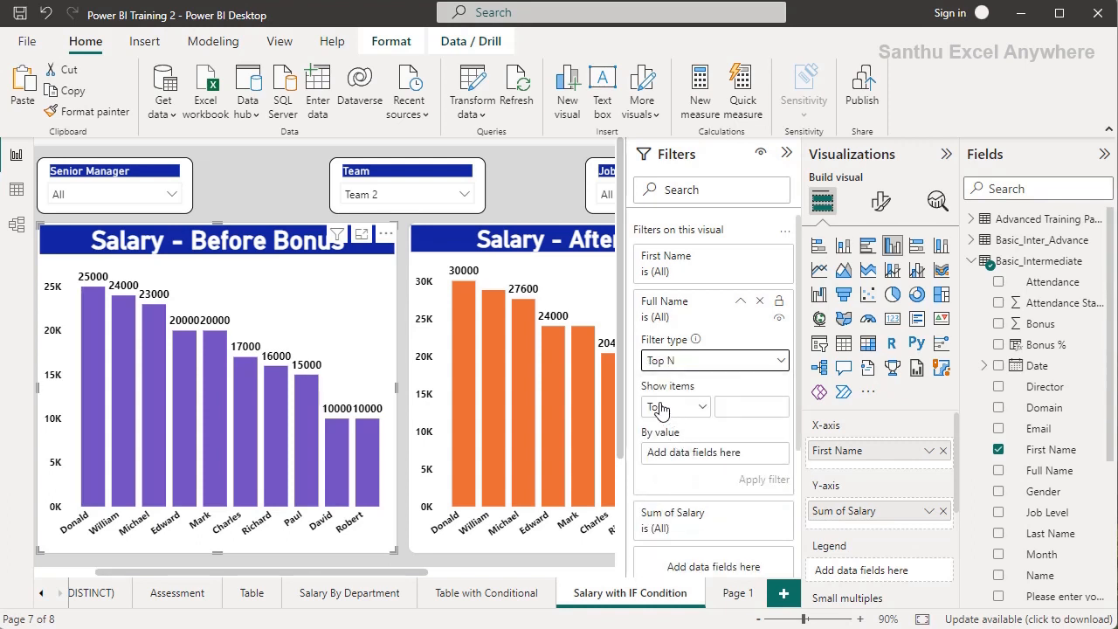
pyautogui.click(671, 407)
pyautogui.click(669, 433)
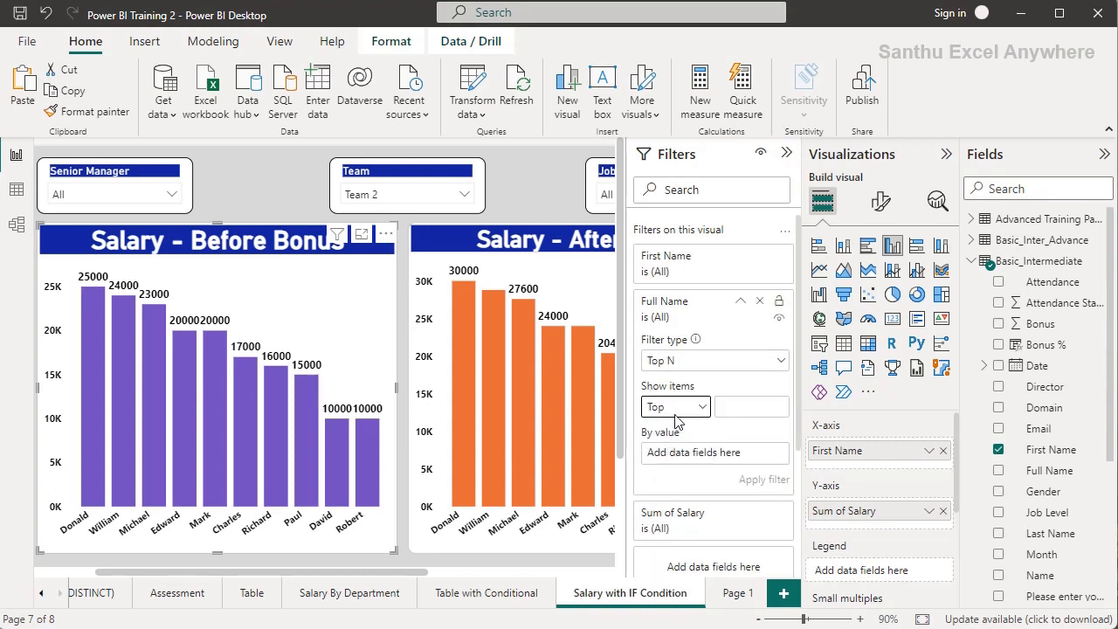
pyautogui.click(751, 407)
pyautogui.write('5')
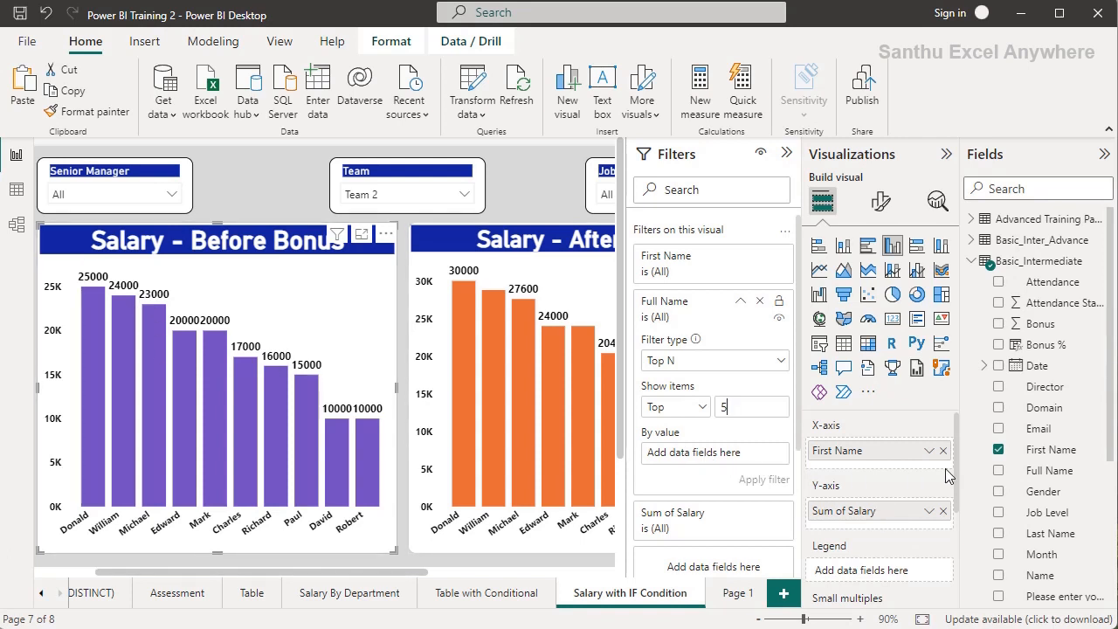
pyautogui.scroll(-3, 1066, 534)
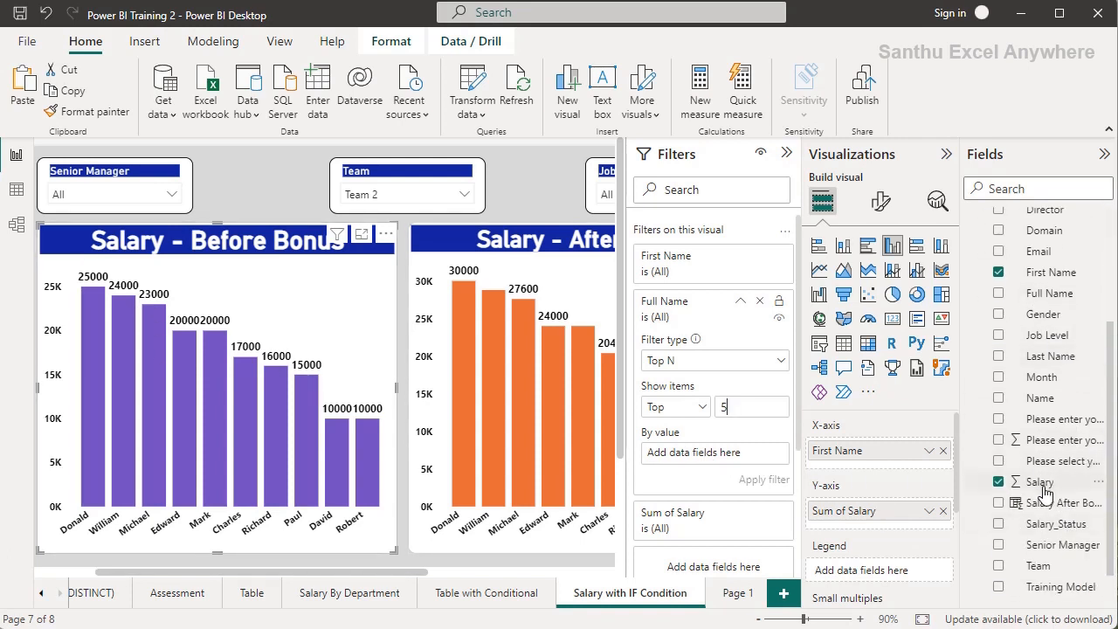
pyautogui.moveTo(1045, 492); pyautogui.dragTo(714, 460)
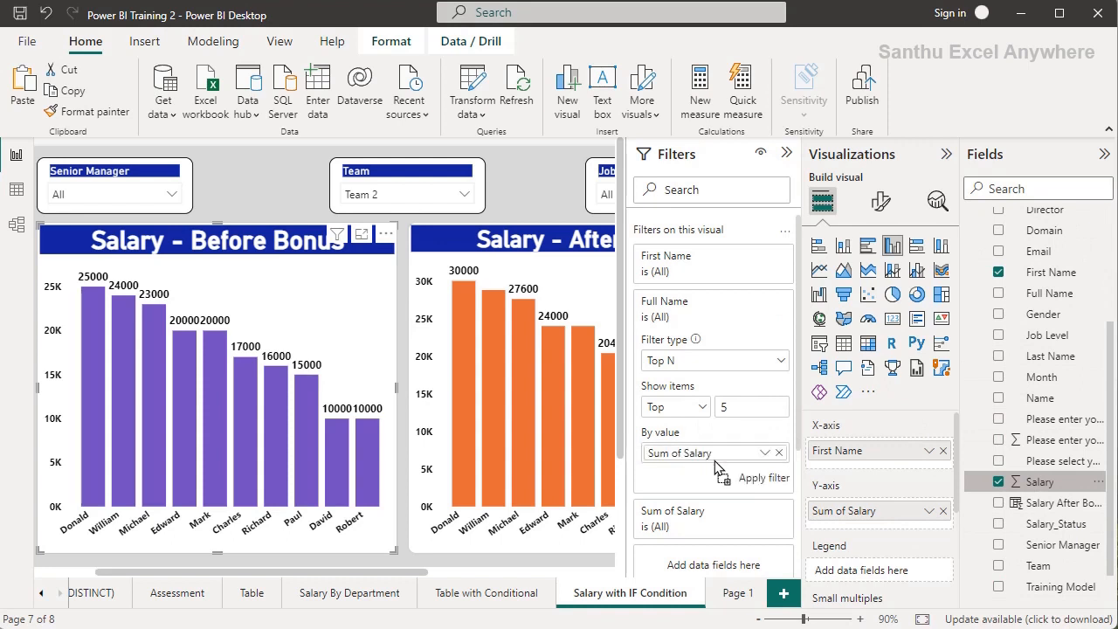
pyautogui.click(764, 479)
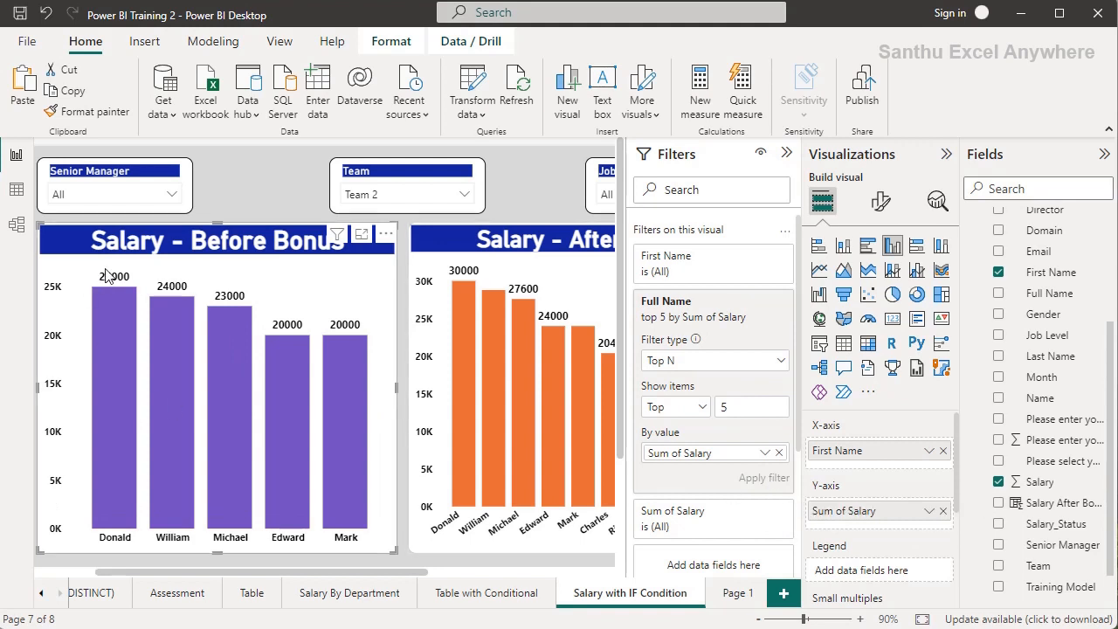
# Step: Clear the Team slicer's selection so all teams are included
pyautogui.click(448, 181)
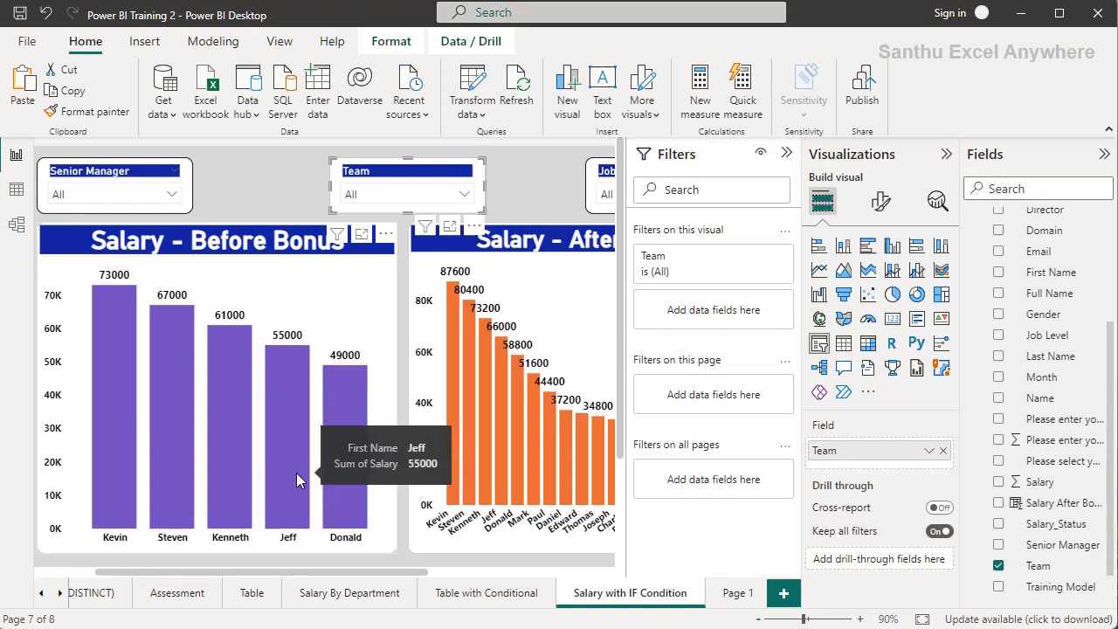
pyautogui.click(261, 188)
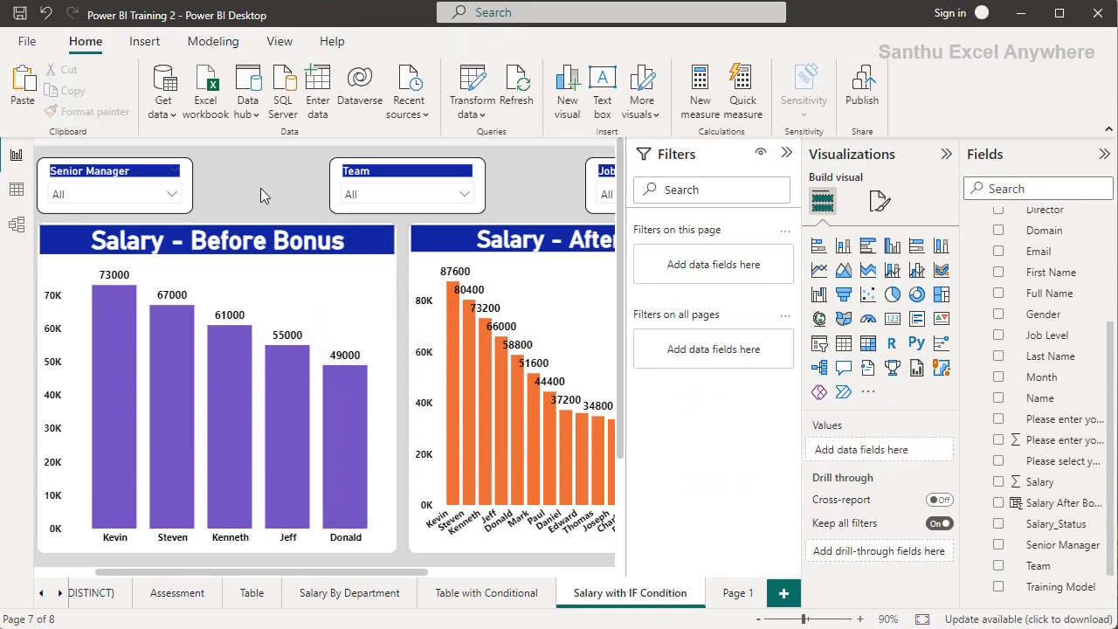
# Step: Add Full Name as another visual-level filter on the Salary - After Bonus chart
pyautogui.click(421, 265)
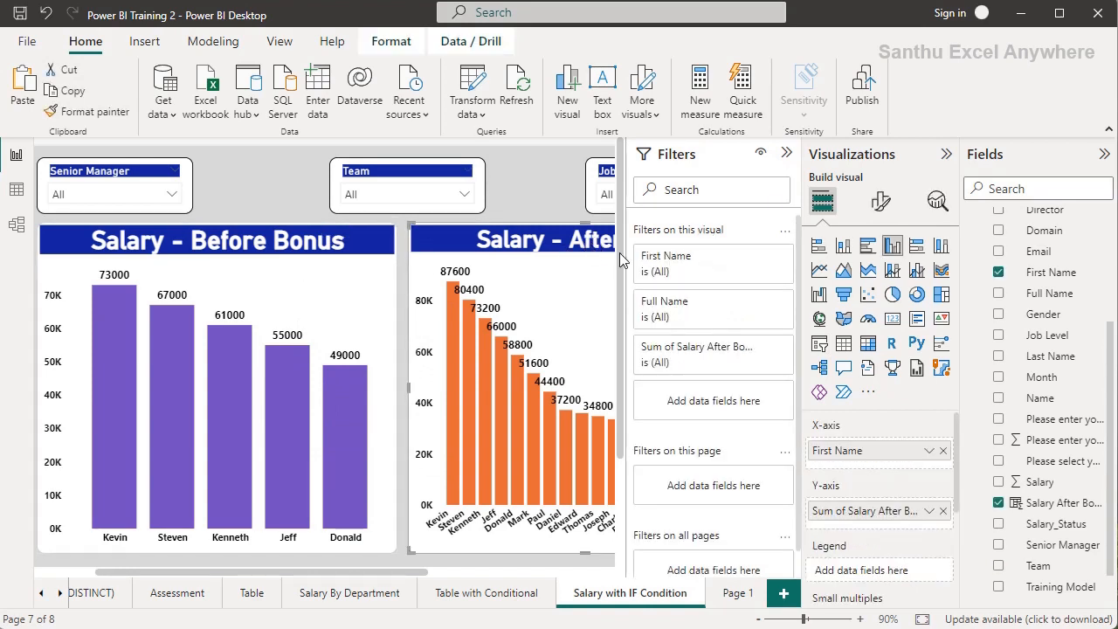
pyautogui.click(786, 154)
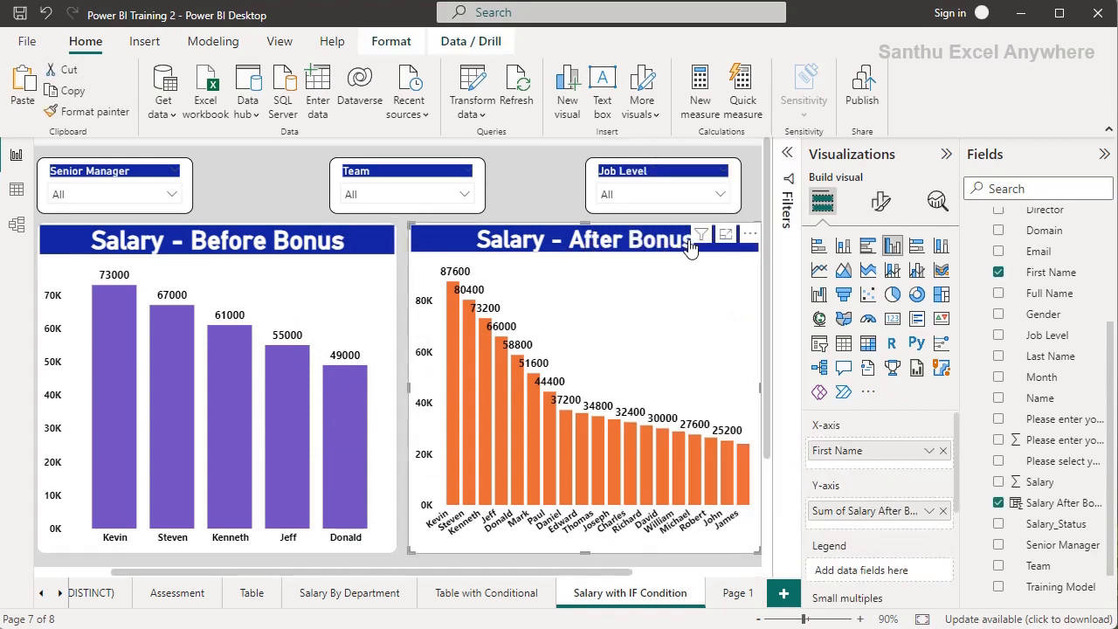
pyautogui.click(787, 154)
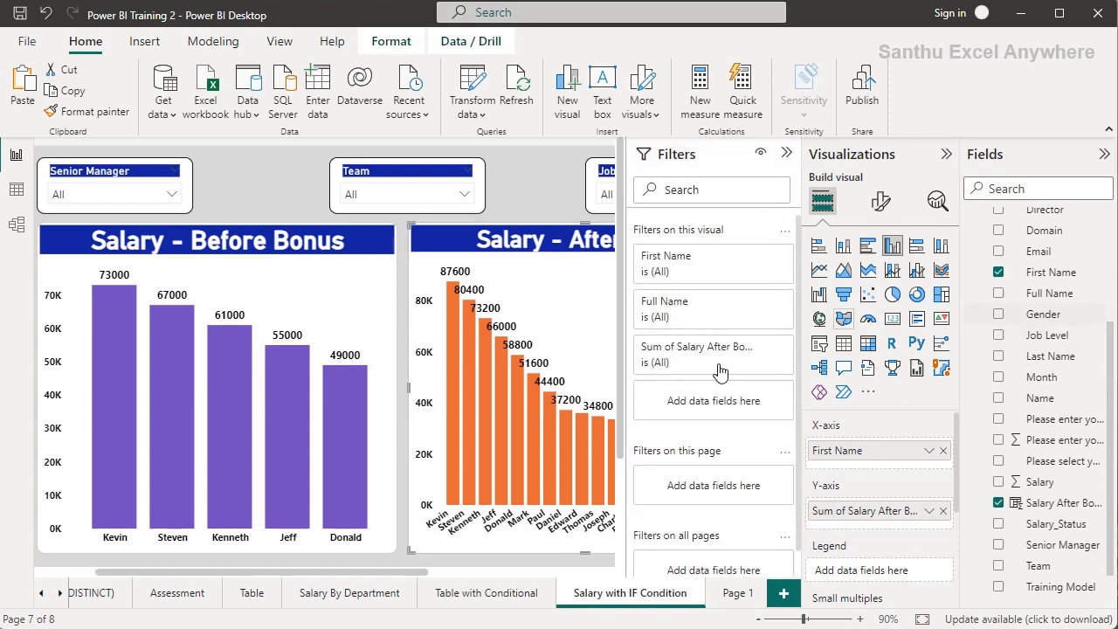
pyautogui.scroll(1, 1052, 307)
pyautogui.scroll(3, 1052, 307)
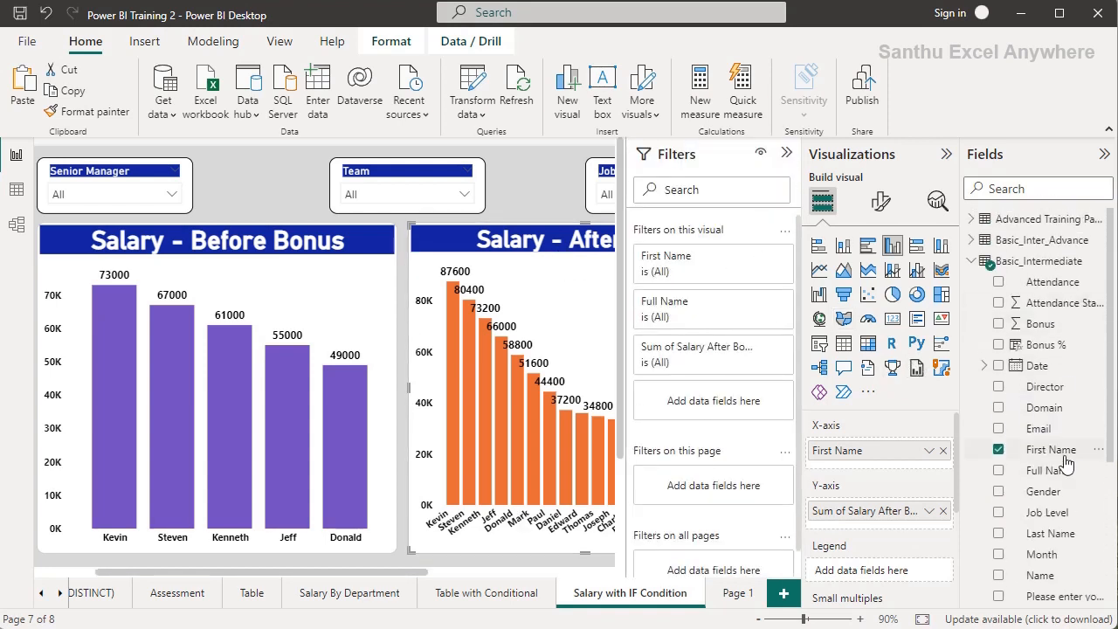
pyautogui.moveTo(1055, 470); pyautogui.dragTo(725, 397)
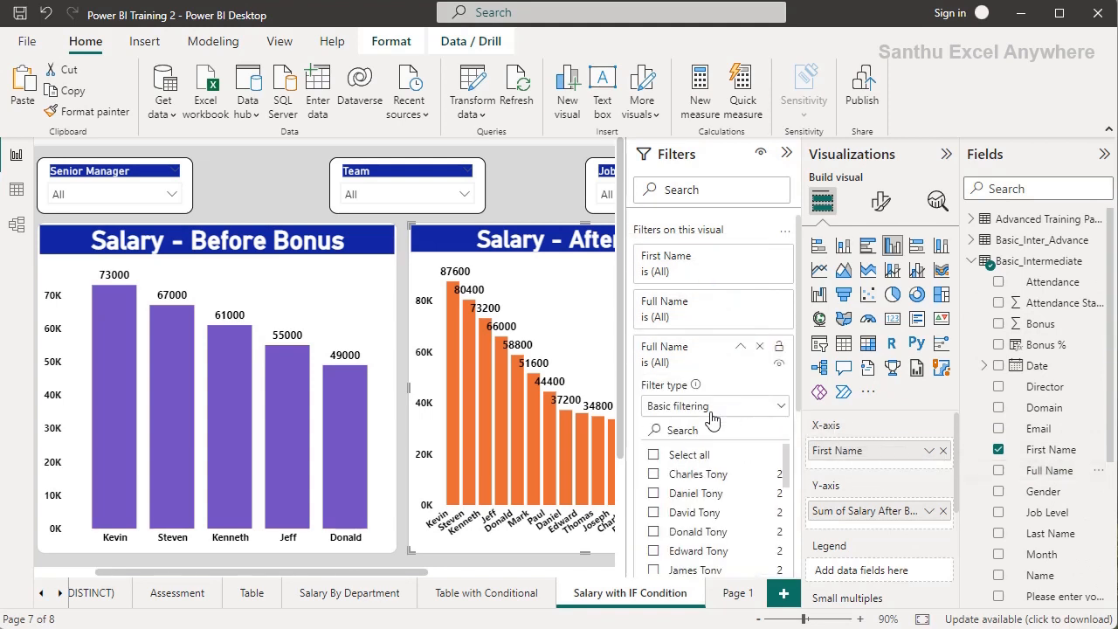
# Step: Apply a Top N filter to the added Full Name field, showing the top 5 by Sum of Salary After Bonus, and collapse the filters
pyautogui.click(686, 410)
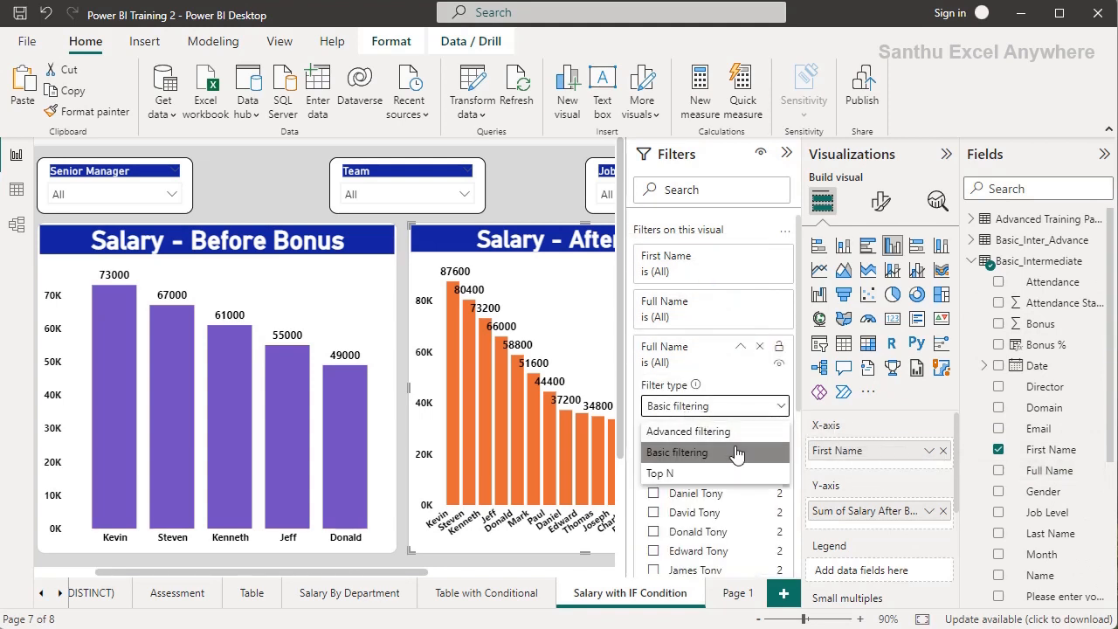
pyautogui.click(666, 476)
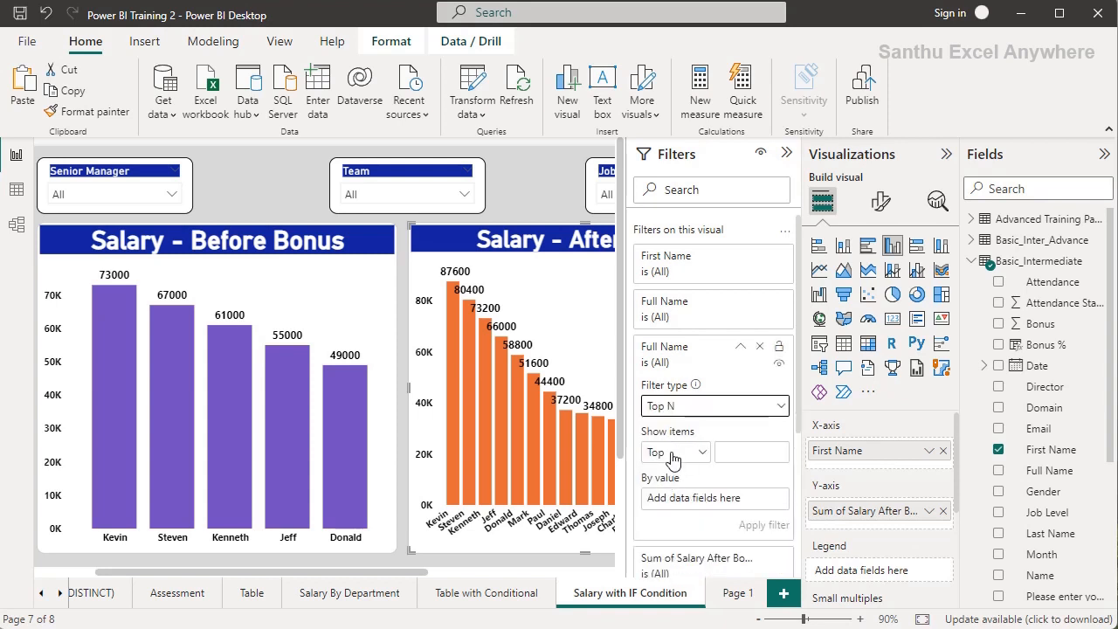
pyautogui.click(672, 452)
pyautogui.click(762, 453)
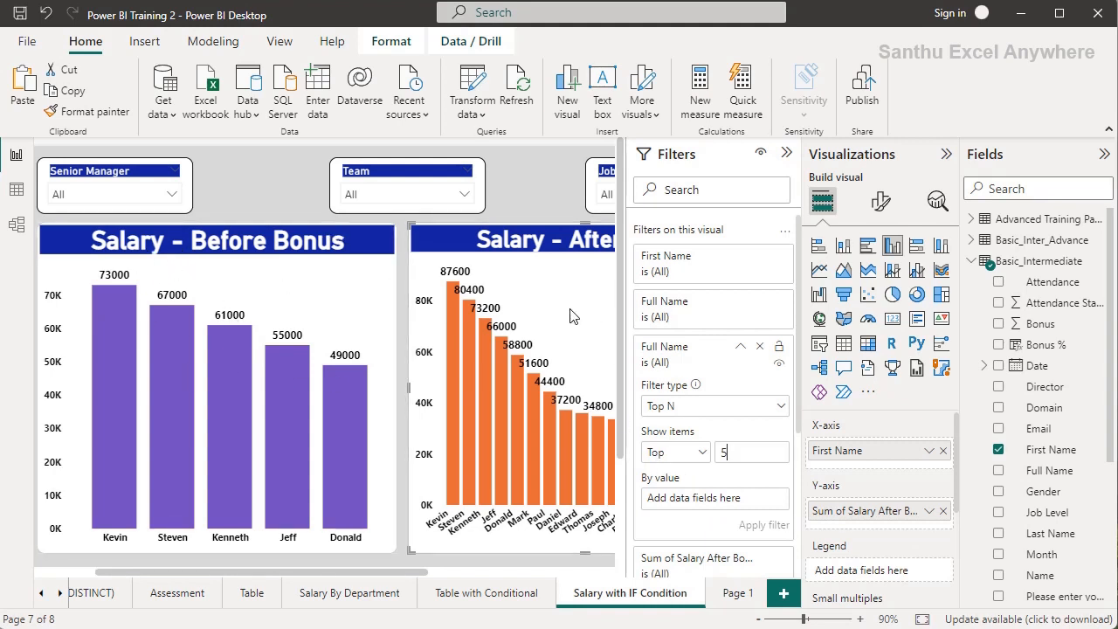
pyautogui.scroll(-3, 1067, 493)
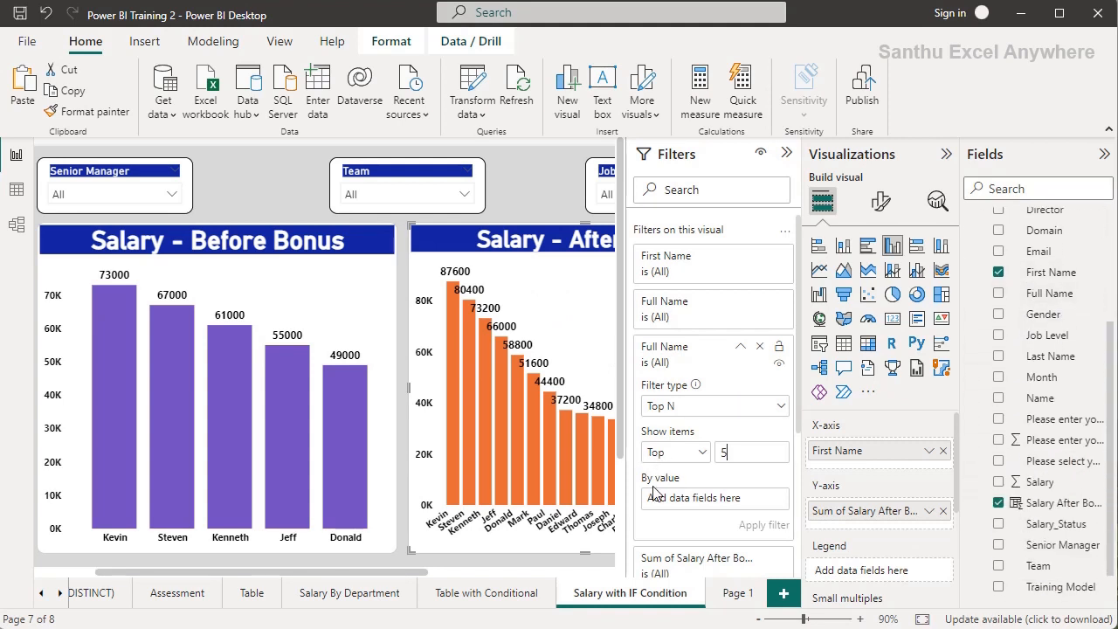
pyautogui.moveTo(1060, 505); pyautogui.dragTo(711, 498)
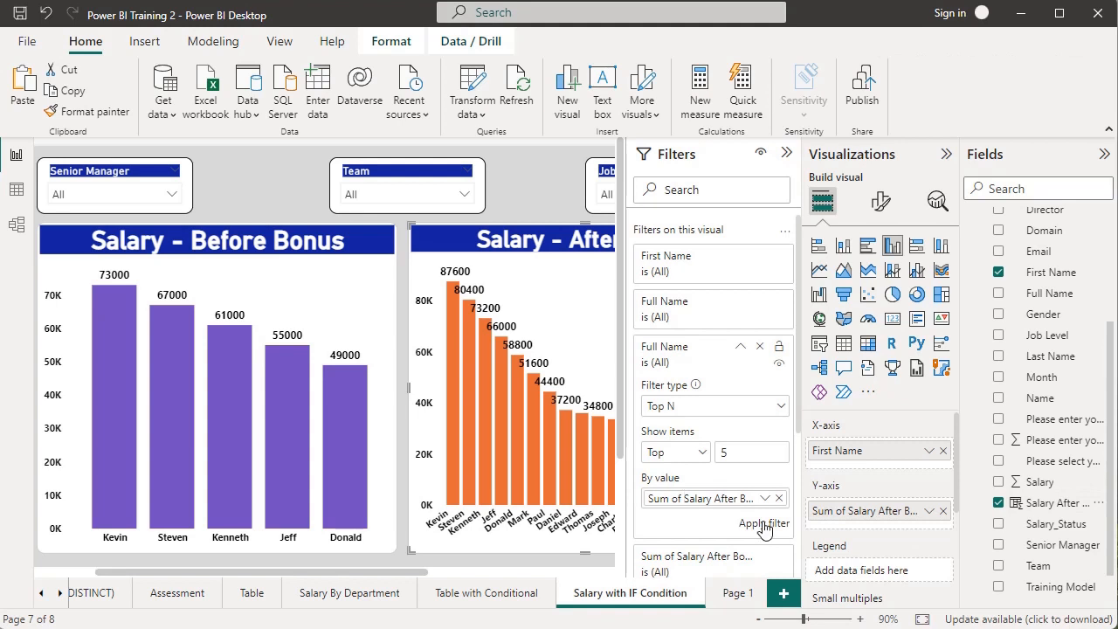
pyautogui.click(766, 524)
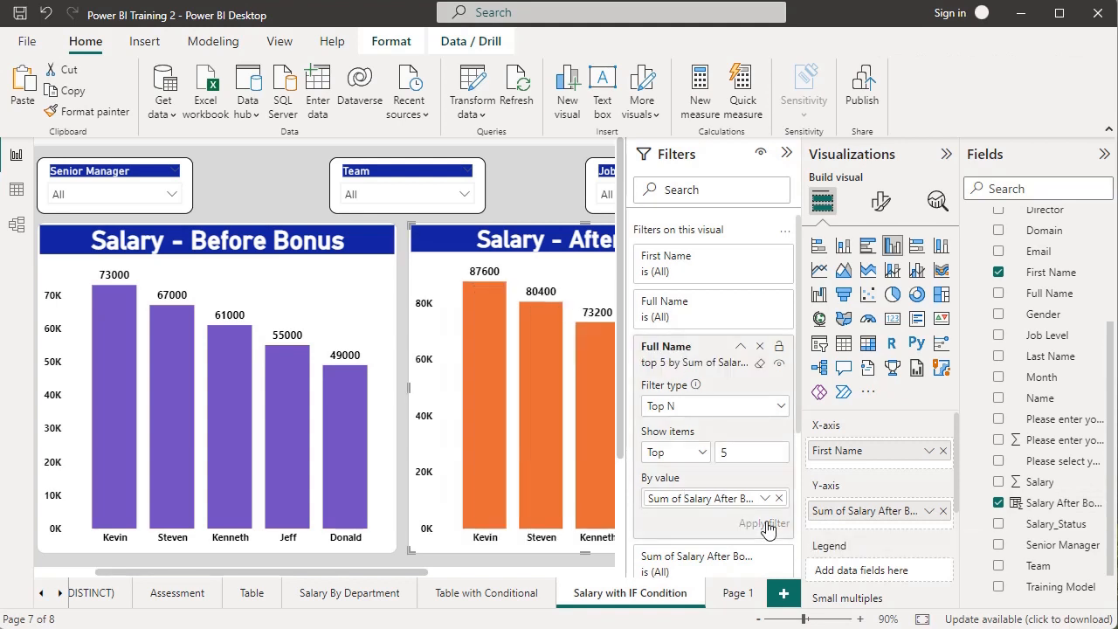
pyautogui.click(786, 154)
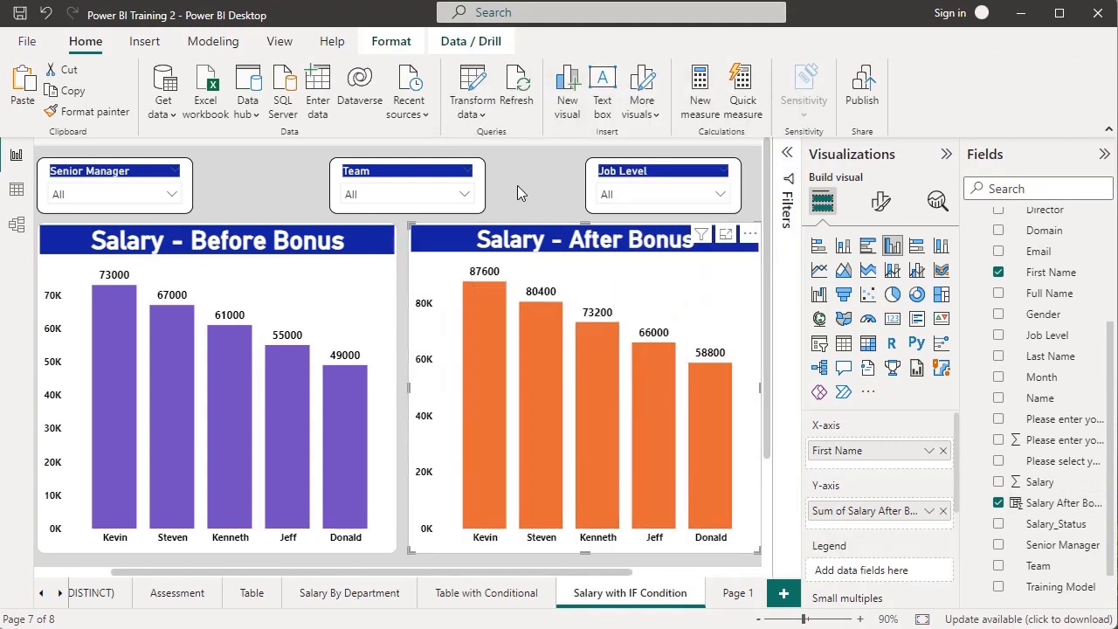
# Step: Check both filtered salary charts with the Team slicer set to Team 2, then to Team 4
pyautogui.click(463, 194)
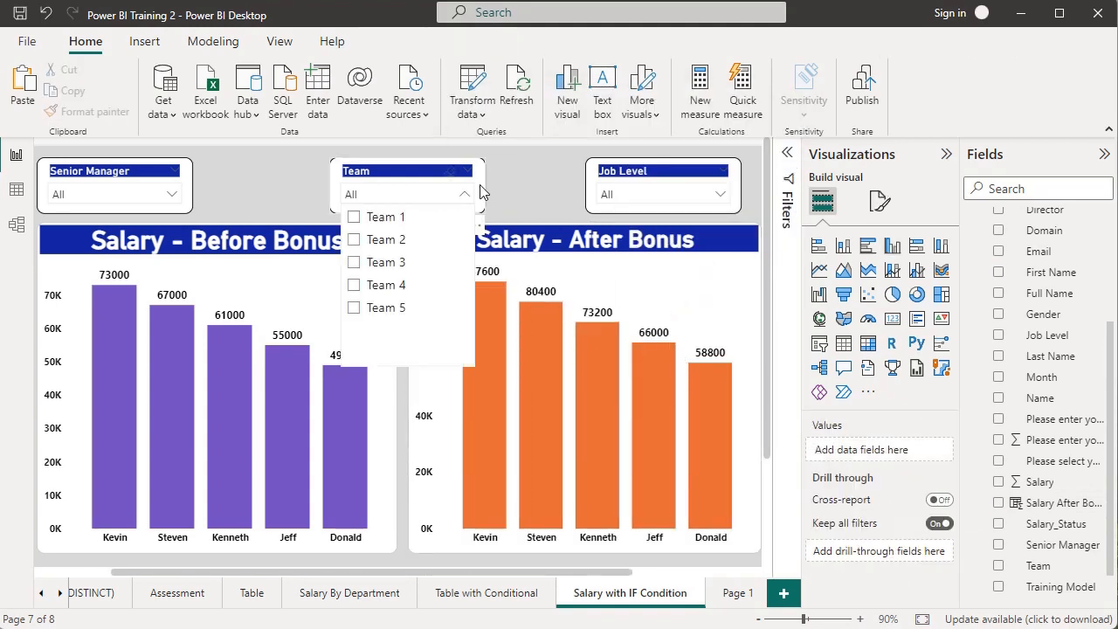
pyautogui.click(354, 240)
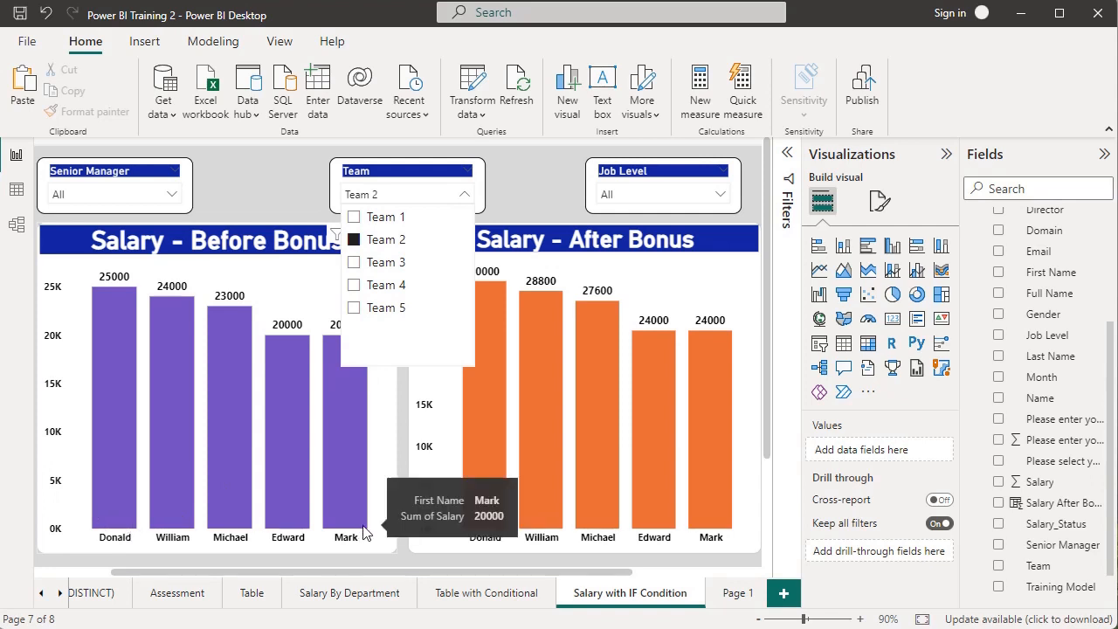
pyautogui.click(521, 187)
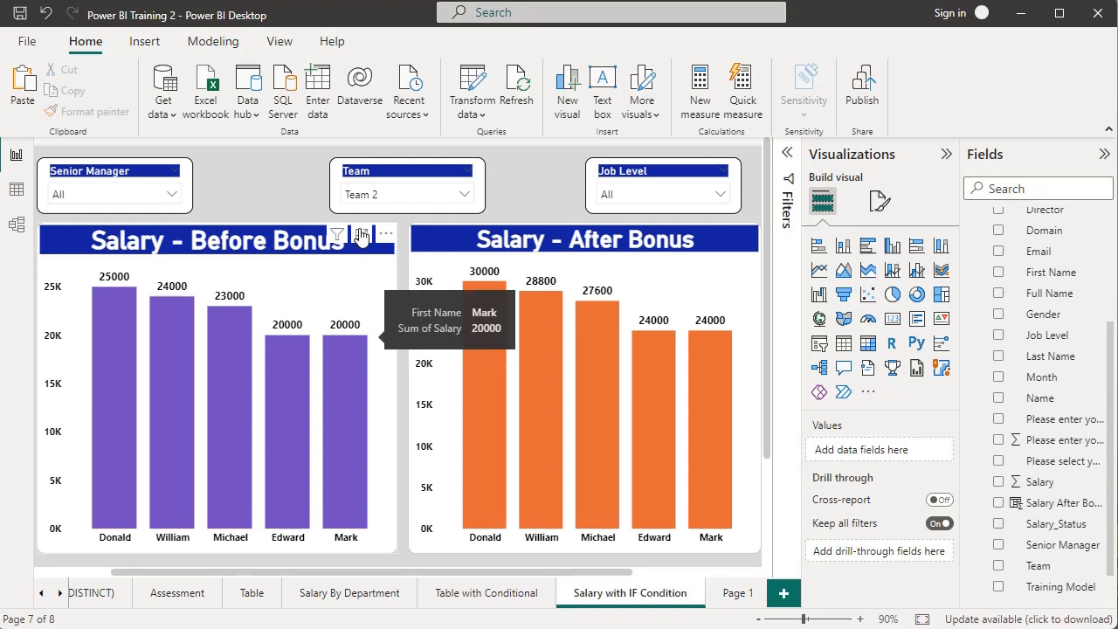
pyautogui.click(400, 195)
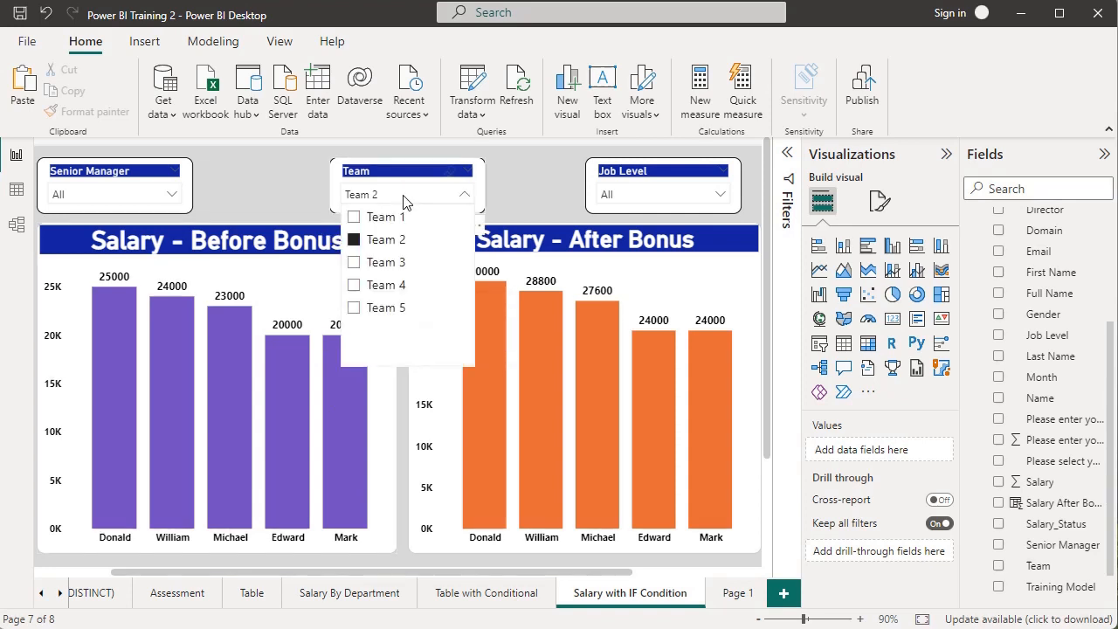
pyautogui.click(354, 286)
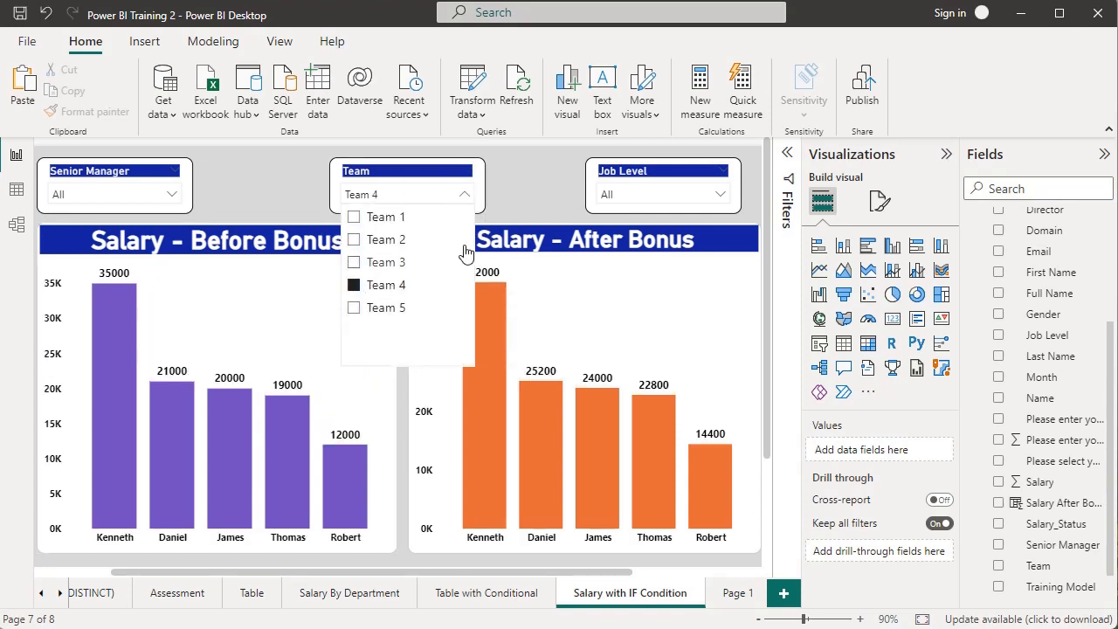
pyautogui.click(511, 202)
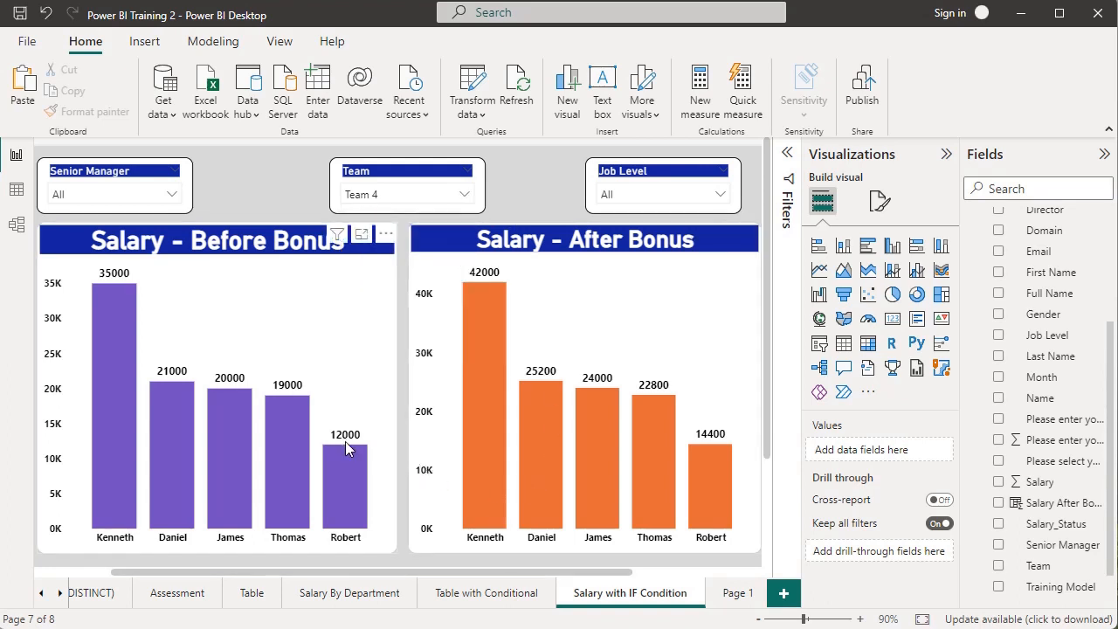